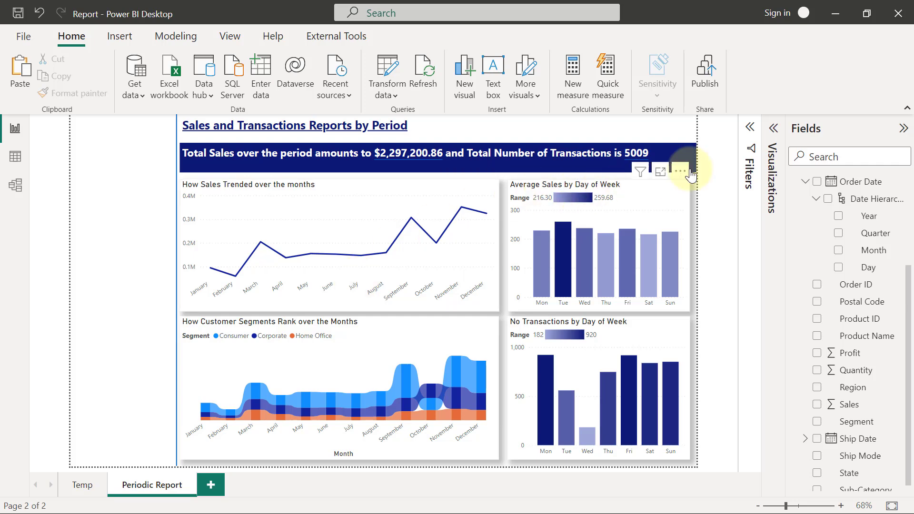
Add a new slicer visual from the Visualizations pane
left_click(772, 128)
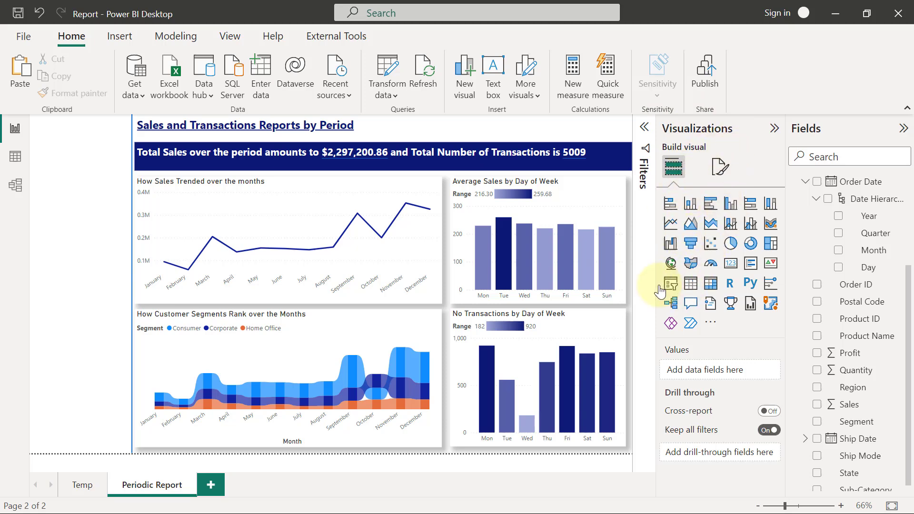
left_click(690, 288)
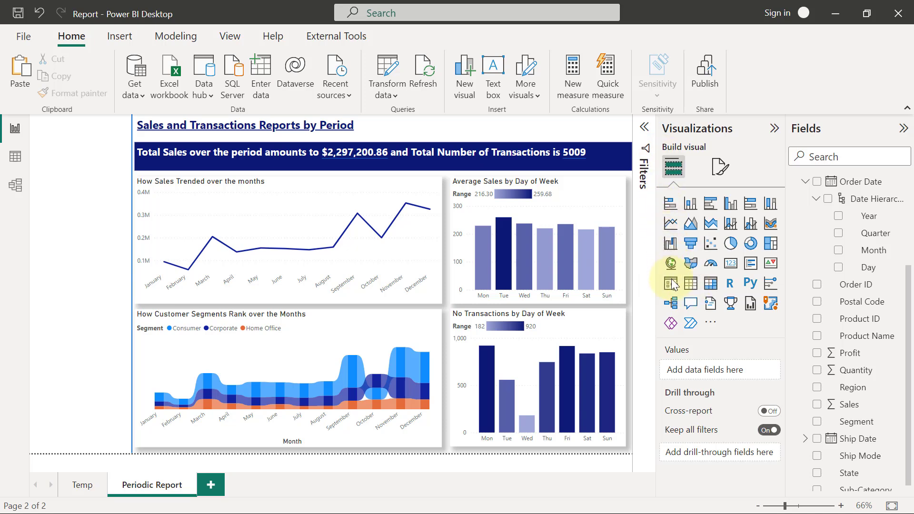
left_click(671, 285)
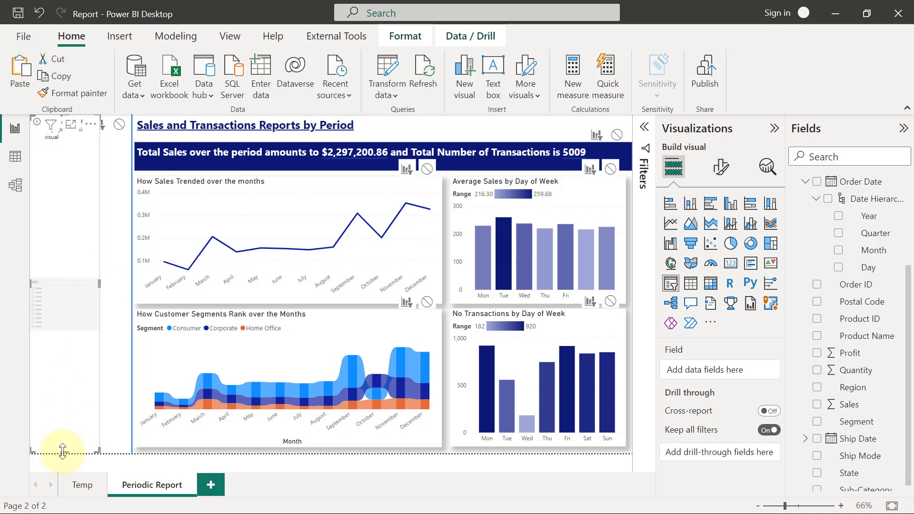
Shrink the slicer and align it to the page's left edge at the top of the margin
left_click_drag(63, 453, 108, 205)
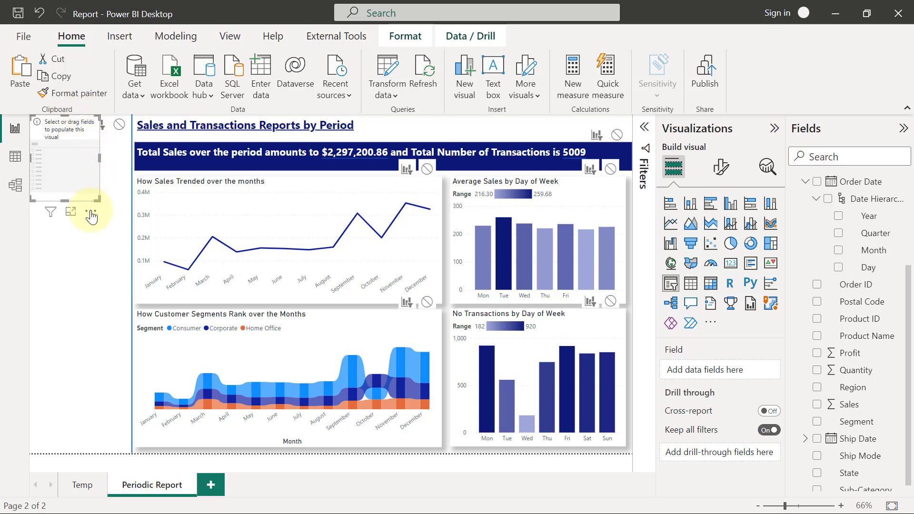
left_click_drag(94, 218, 101, 242)
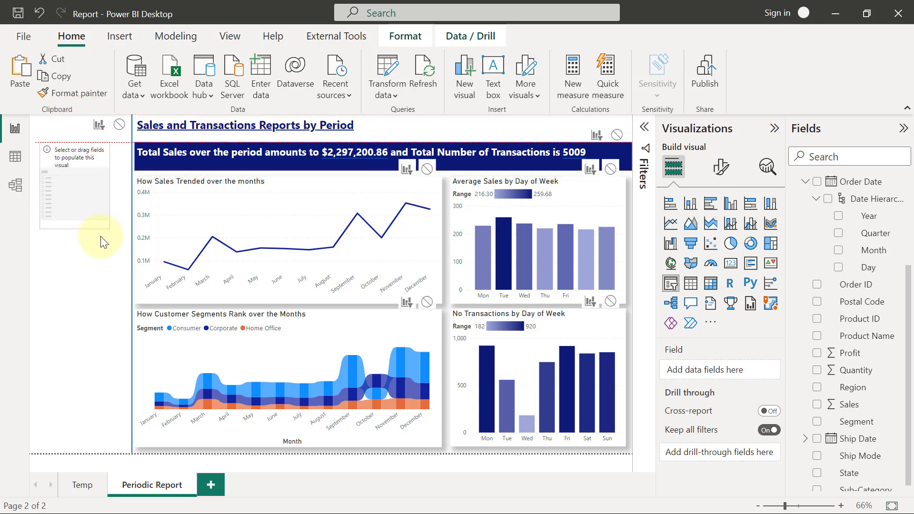
left_click_drag(107, 186, 130, 188)
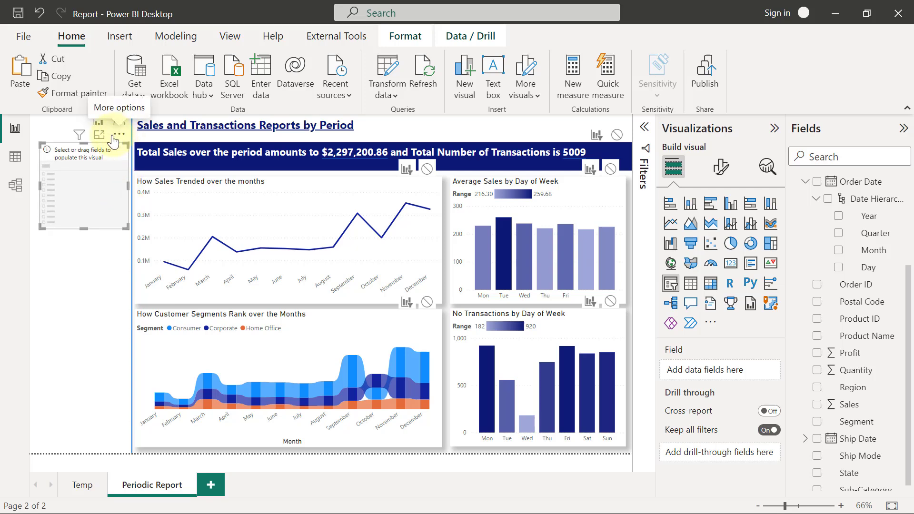
left_click_drag(118, 141, 111, 133)
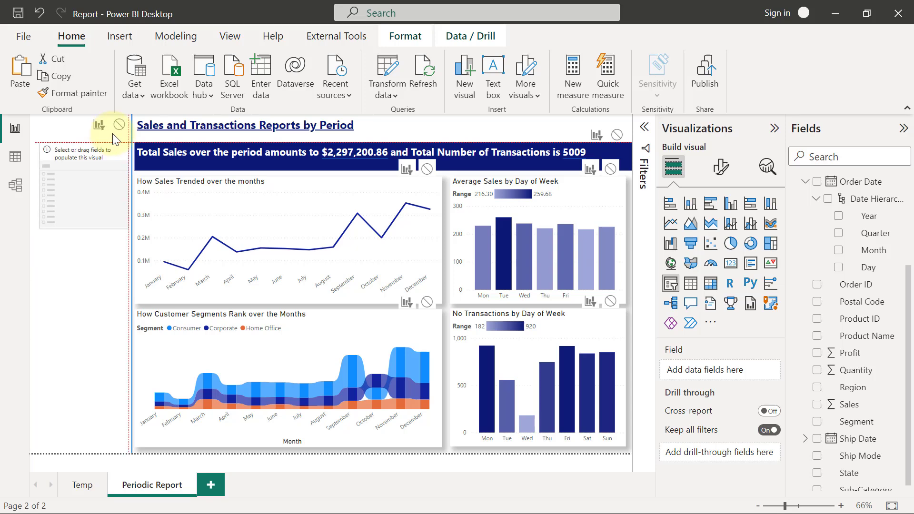
left_click_drag(110, 133, 111, 132)
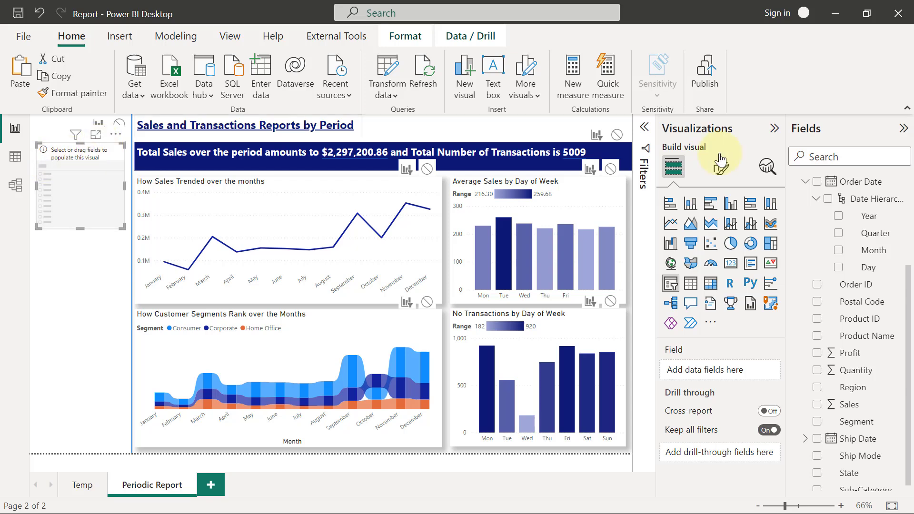
mouse_move(908, 287)
left_mouse_down()
mouse_move(905, 198)
mouse_move(911, 259)
left_mouse_up()
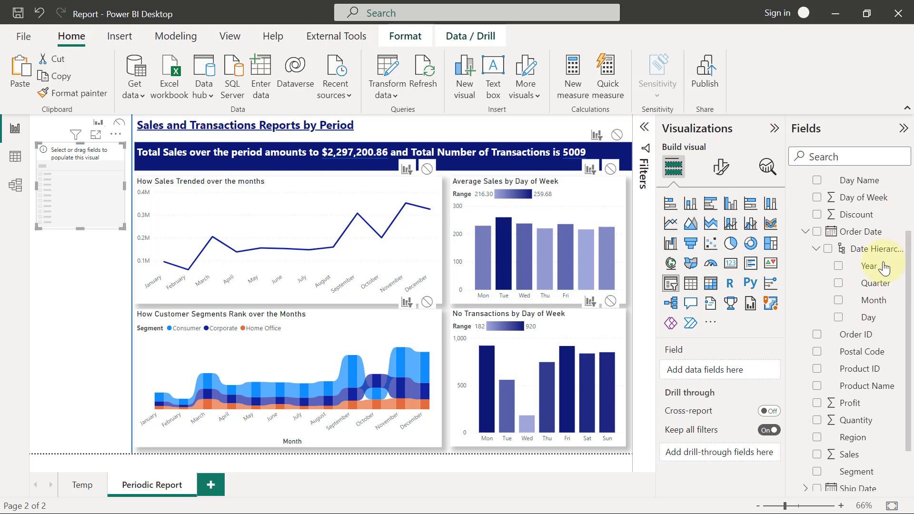
Filter the slicer by Order Date Year and try narrowing its 2014–2017 range
left_click(838, 266)
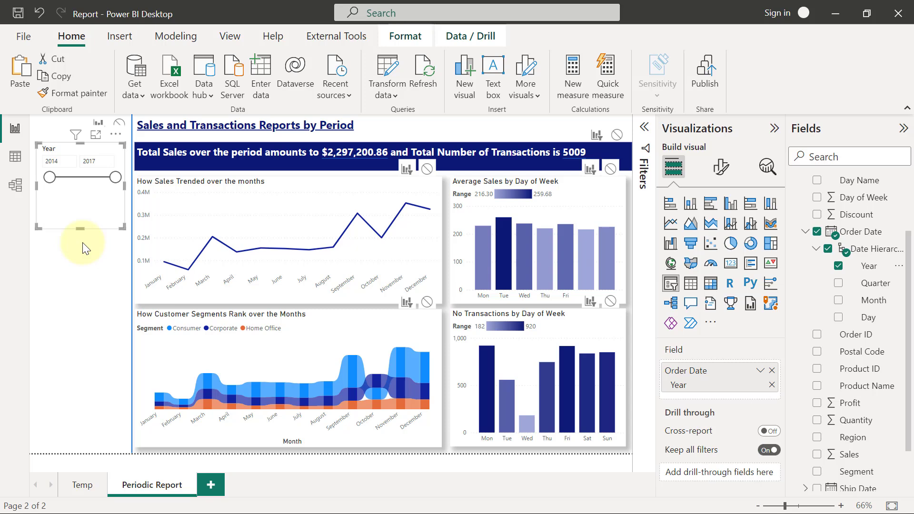
mouse_move(49, 177)
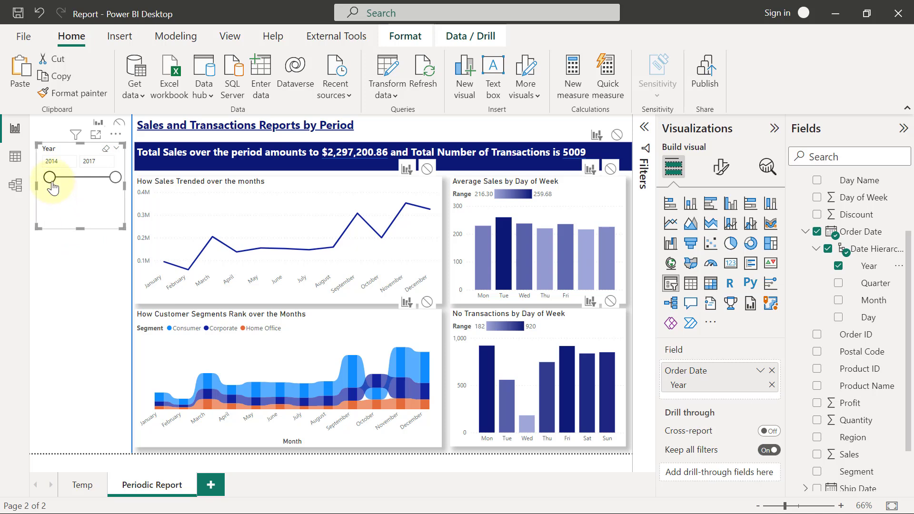
left_click_drag(49, 178, 80, 184)
Set the Year slicer to Vertical list, select 2015, then switch its style to Tile
left_click(721, 174)
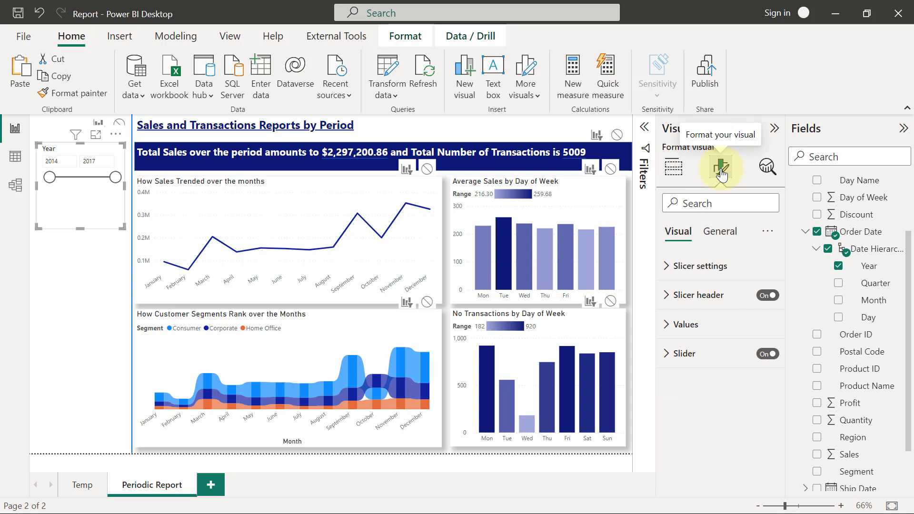
left_click(667, 267)
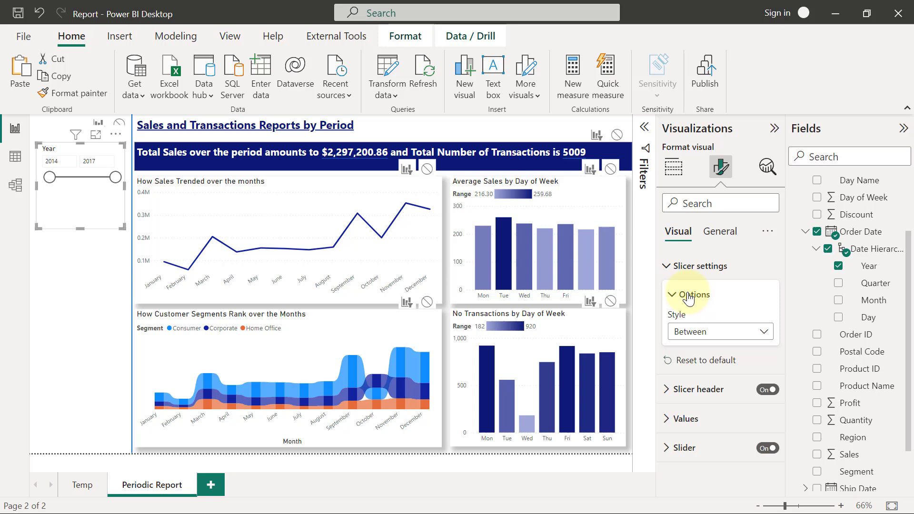
left_click(762, 335)
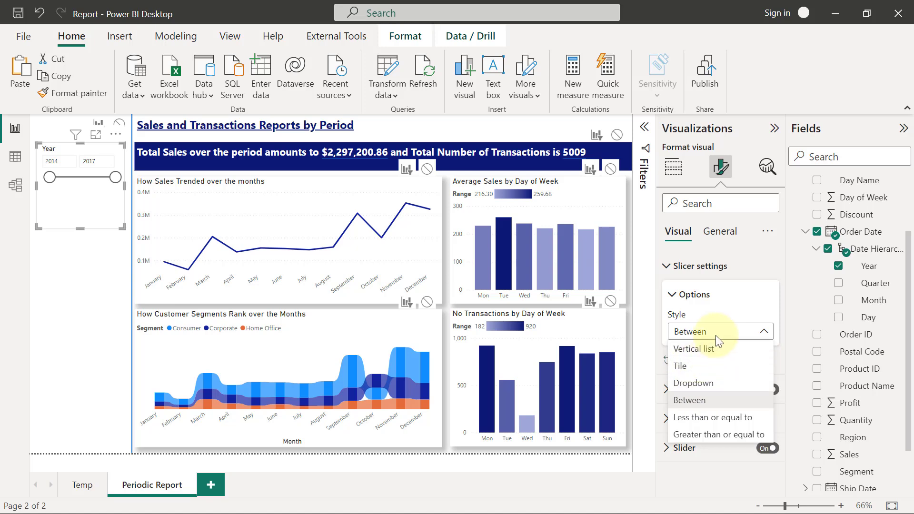
left_click(690, 349)
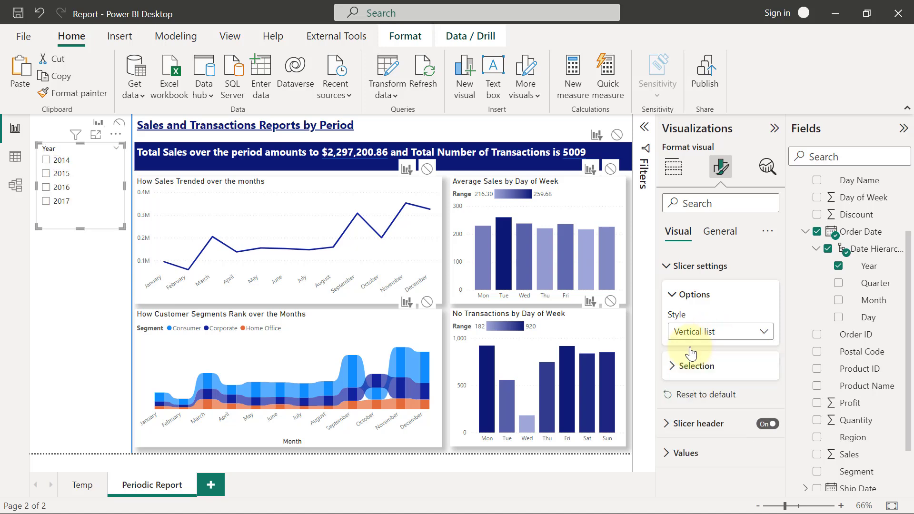
left_click(61, 161)
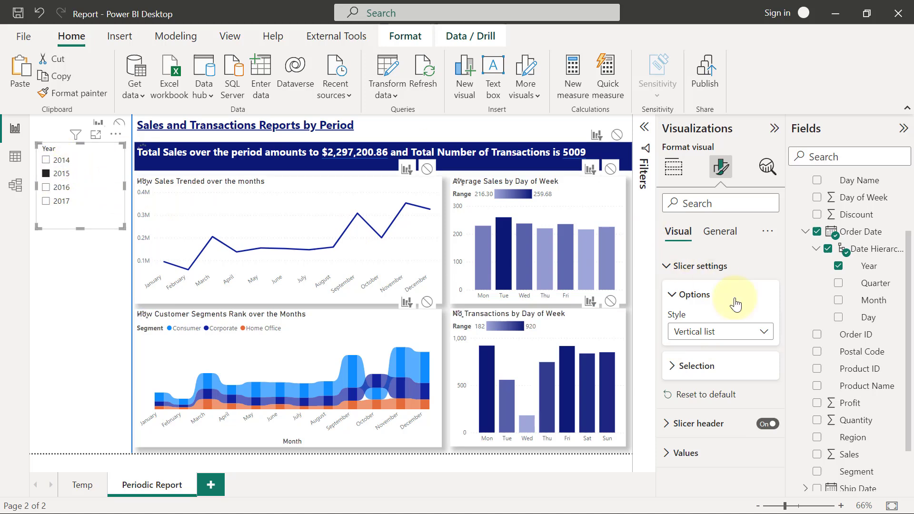
left_click(757, 333)
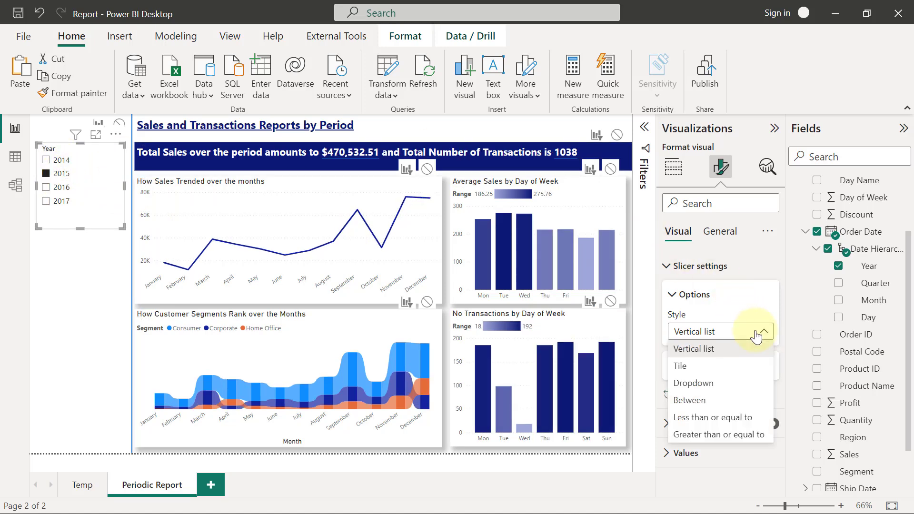
left_click(687, 372)
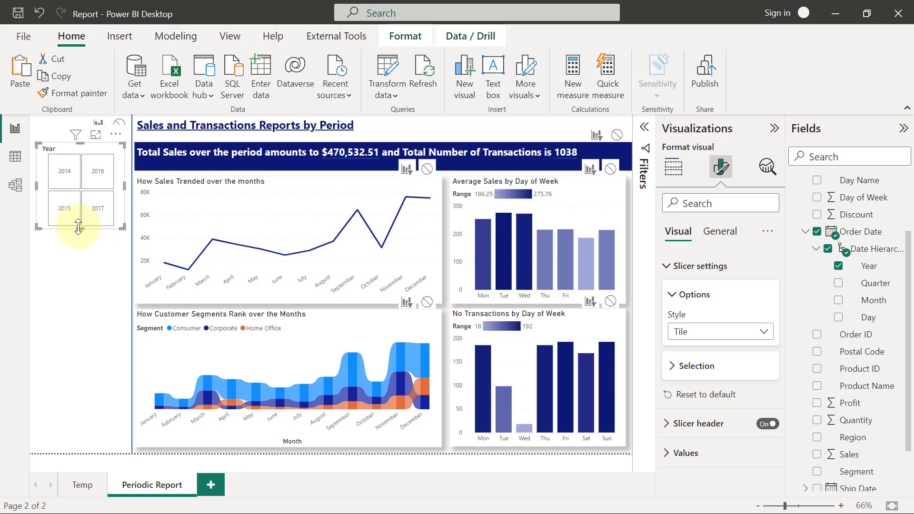
Reshape the Year tile slicer into one wide row and bring up its Style choices
left_click_drag(78, 230, 73, 345)
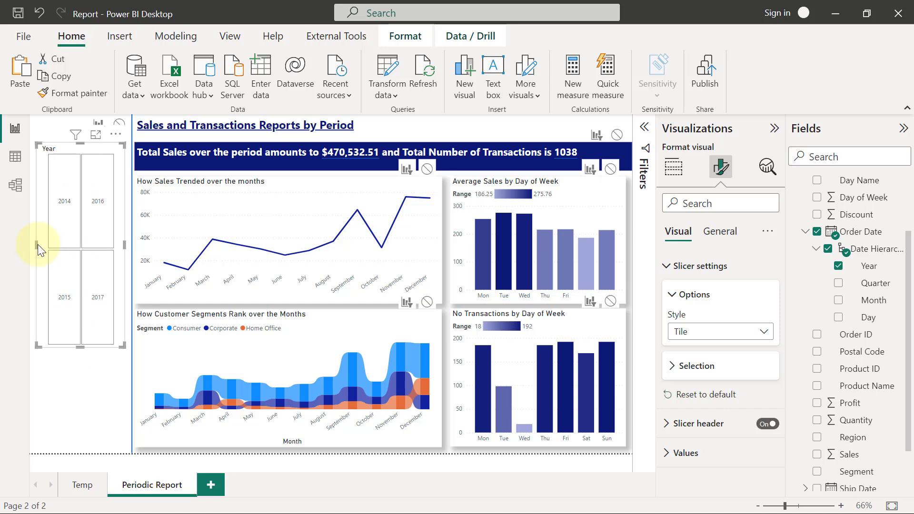
left_click_drag(37, 244, 64, 242)
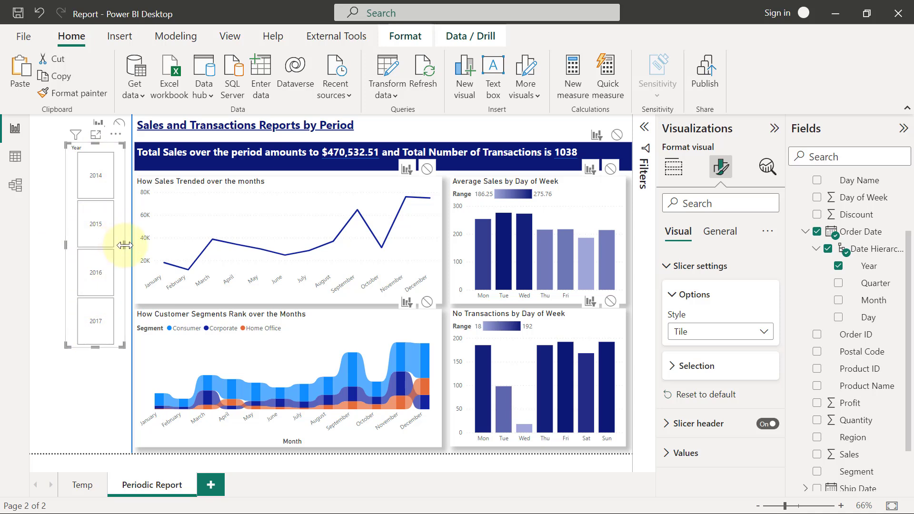
left_click_drag(125, 244, 325, 218)
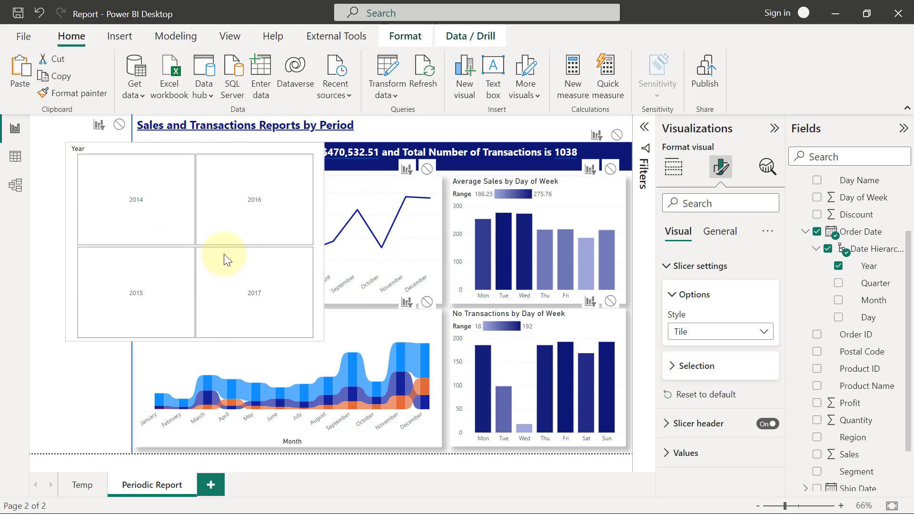
left_click_drag(223, 260, 237, 182)
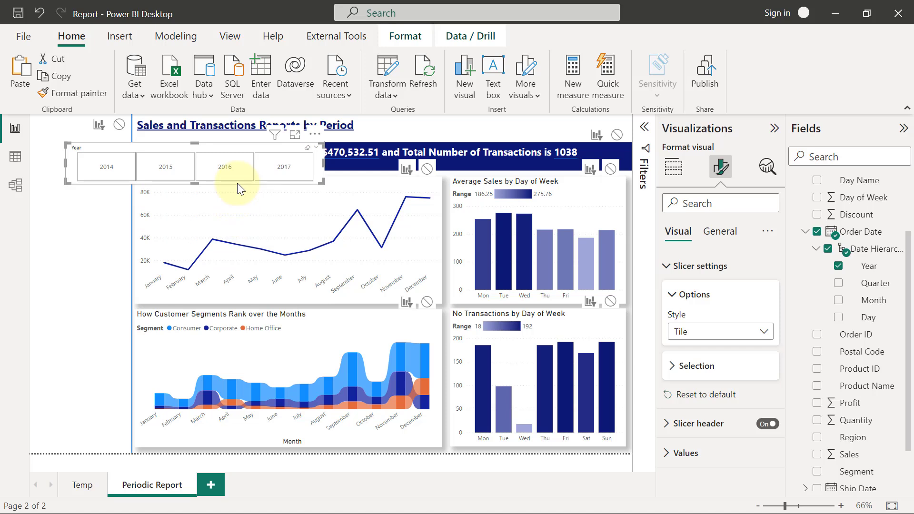
left_click(759, 333)
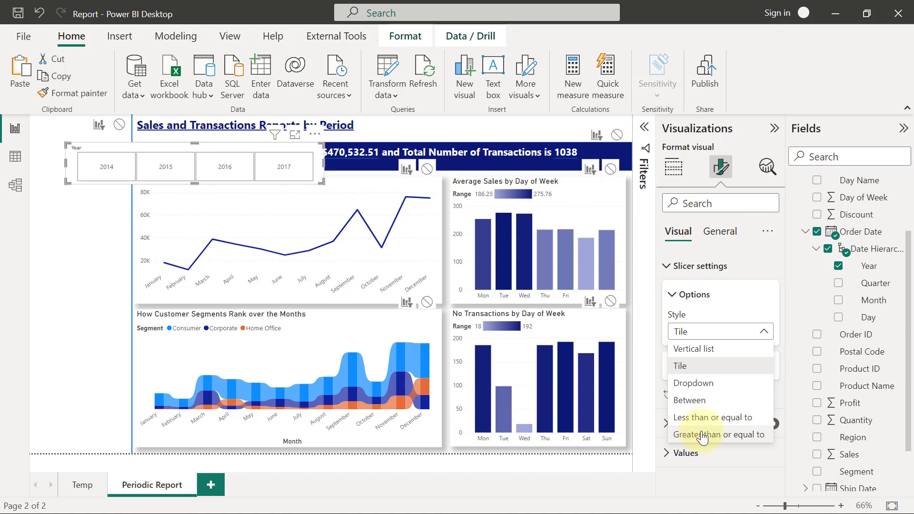
Make the Year slicer a Dropdown, move it to the left margin, shorten it, and select 2016
left_click(702, 385)
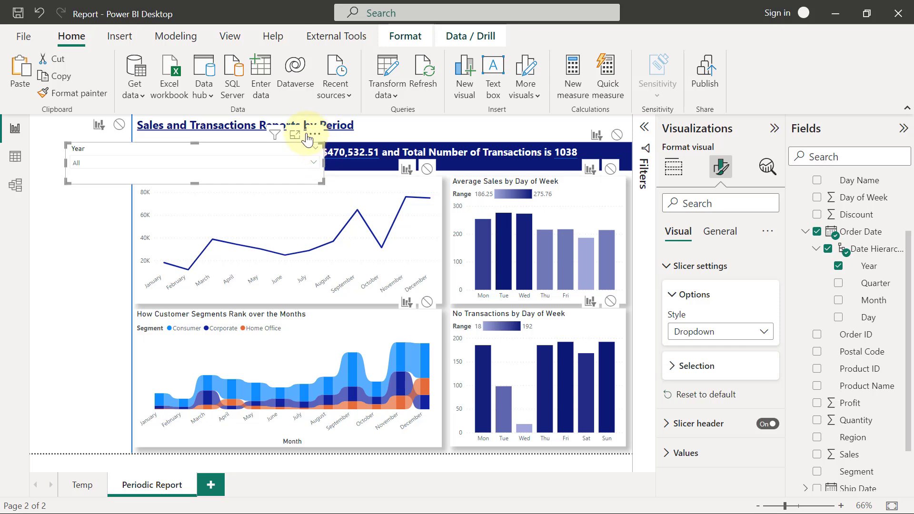
left_click_drag(314, 135, 123, 151)
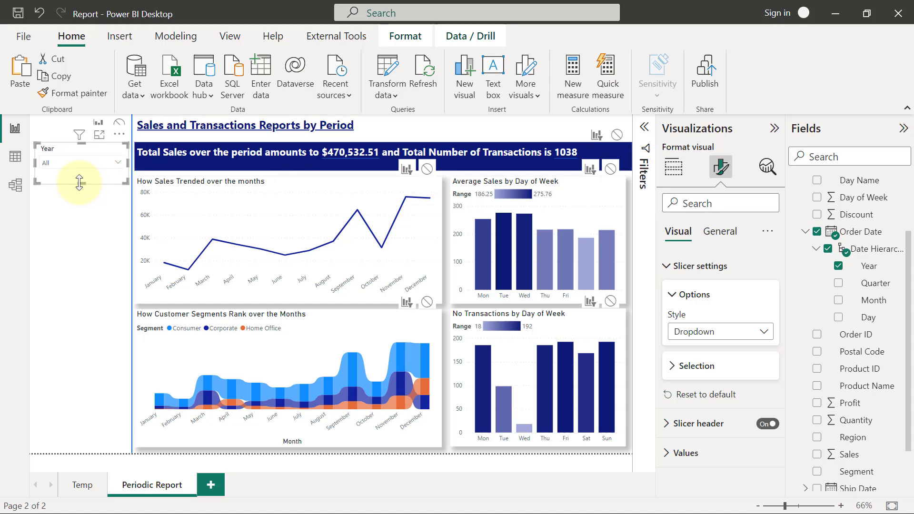
left_click_drag(80, 183, 79, 177)
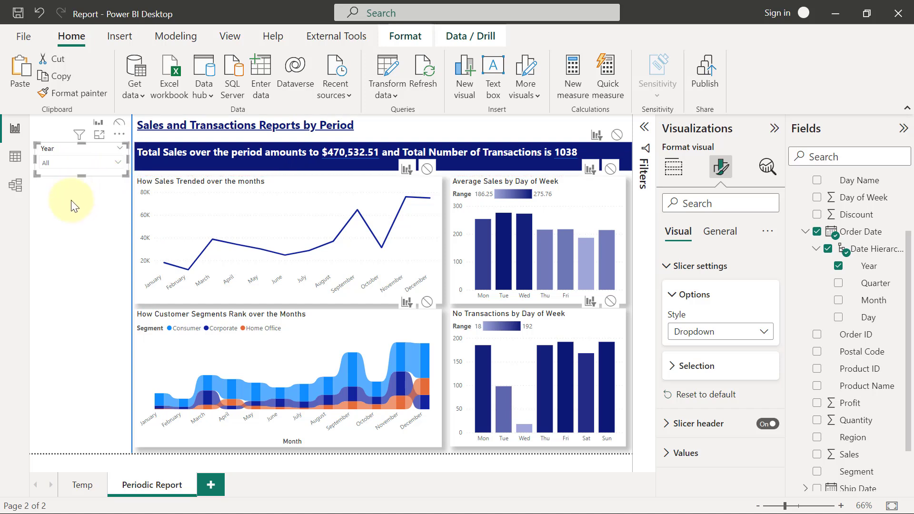
left_click(112, 164)
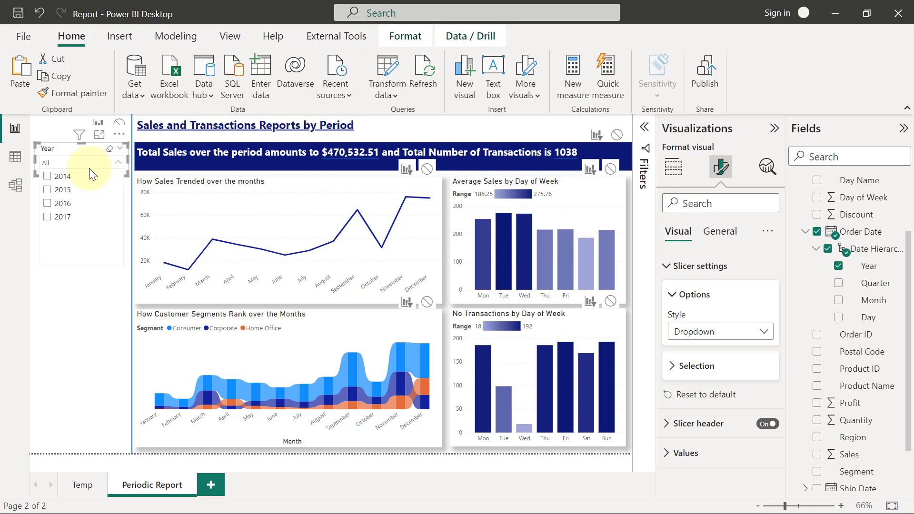
left_click(63, 177)
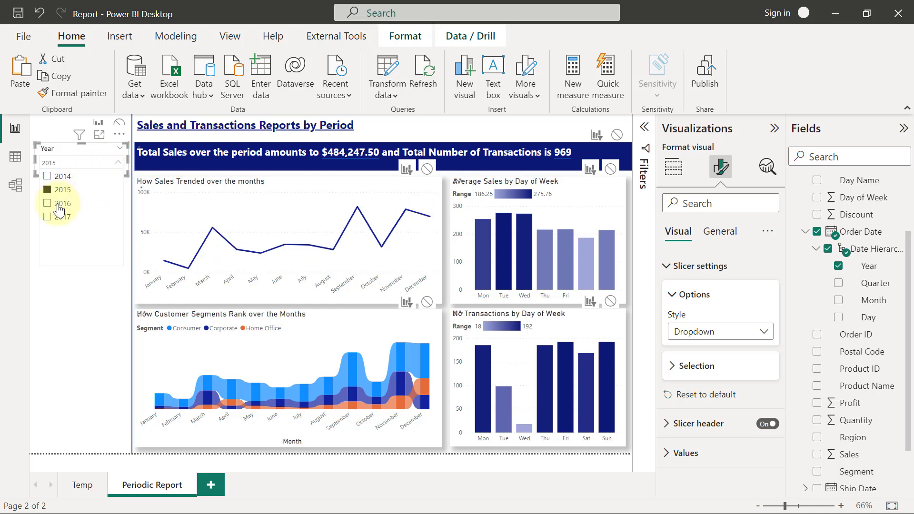
left_click(60, 204)
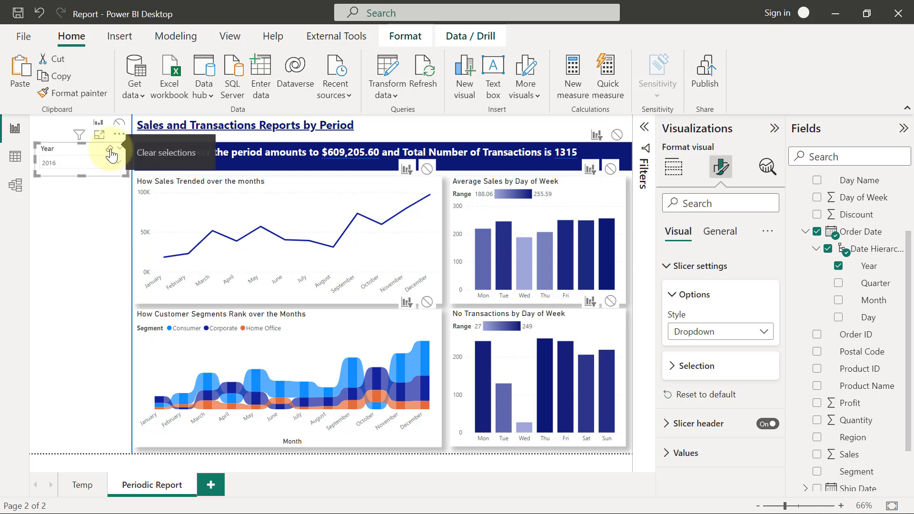
Clear the year selection, turn Single select on, and choose 2015 from the dropdown
left_click(110, 154)
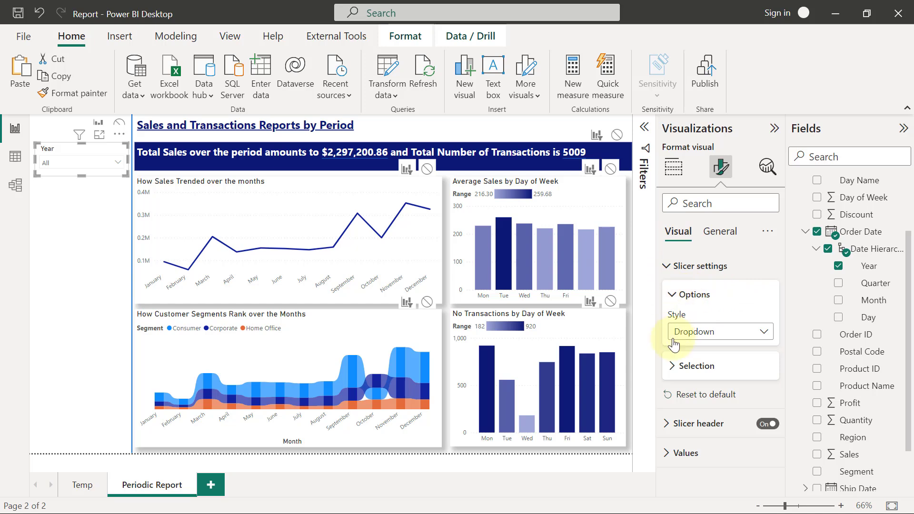
left_click(672, 368)
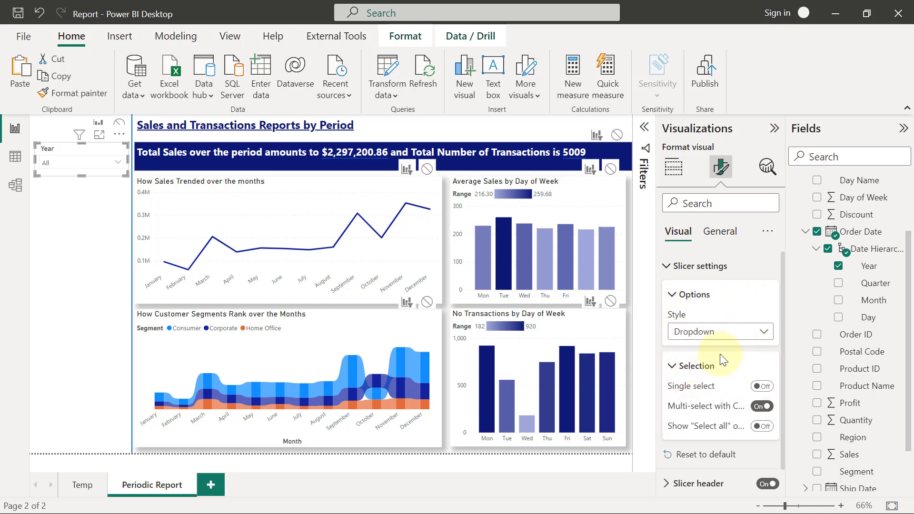
left_click(759, 386)
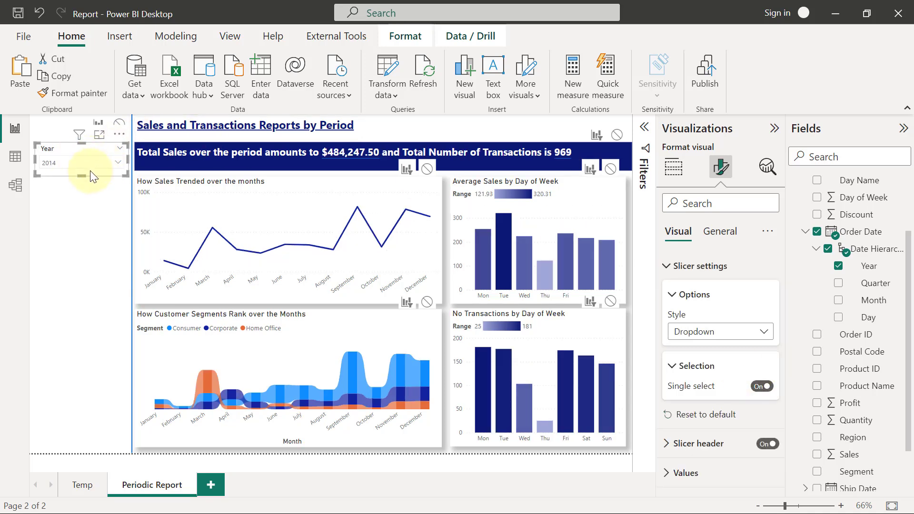
left_click(115, 160)
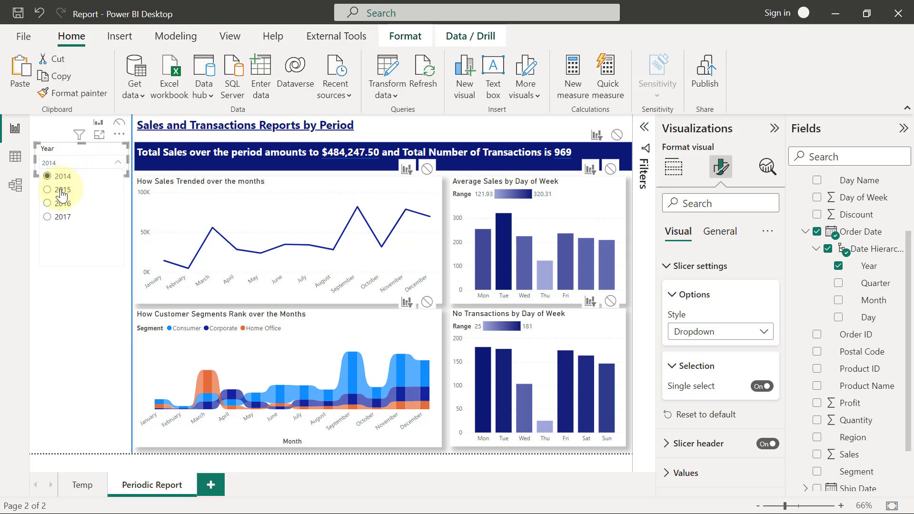
left_click(62, 189)
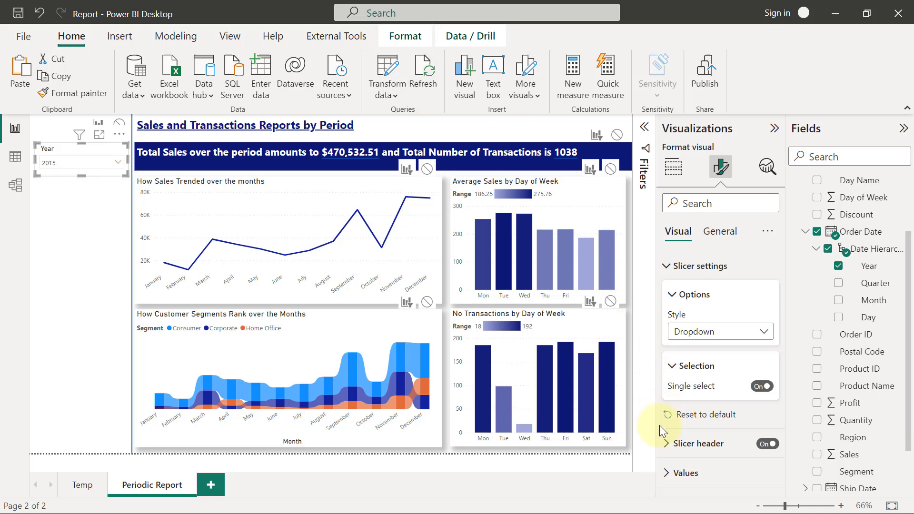
Underline the Year slicer's header text and set its border position to Bottom
left_click(672, 444)
left_click_drag(783, 292, 783, 378)
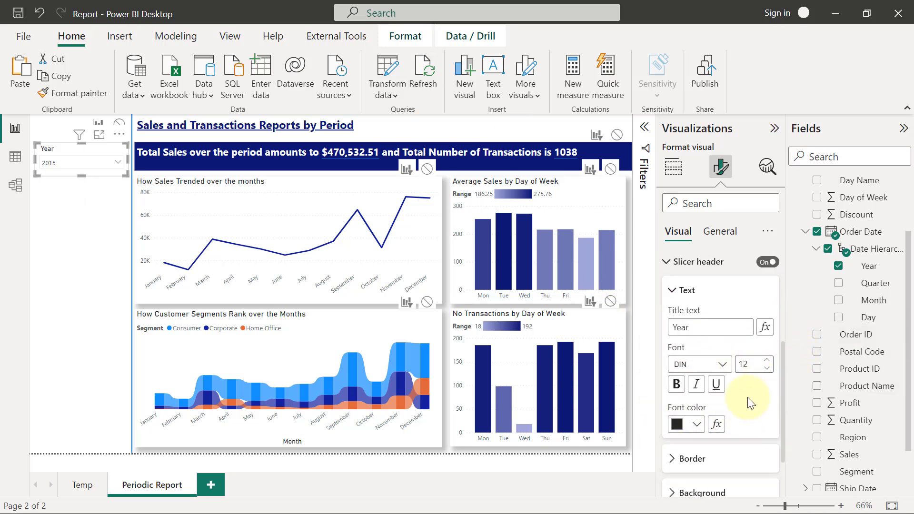
left_click(717, 387)
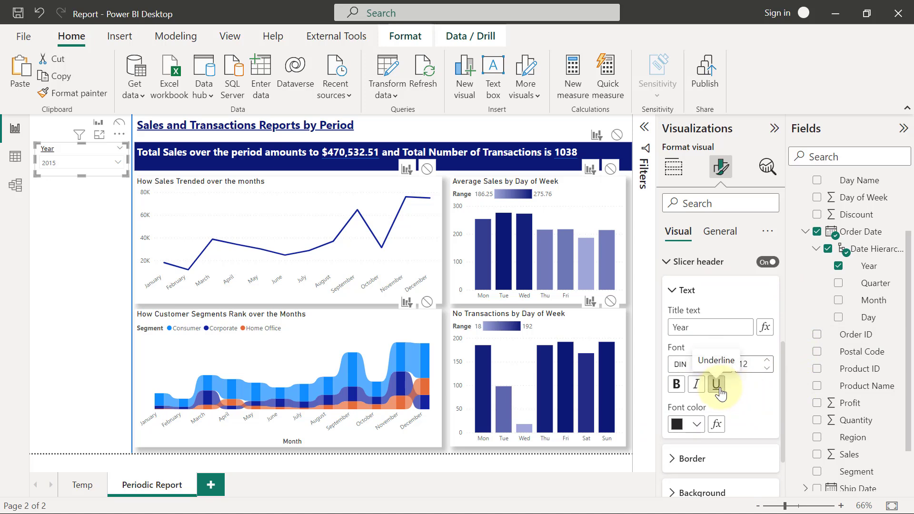
left_click(678, 459)
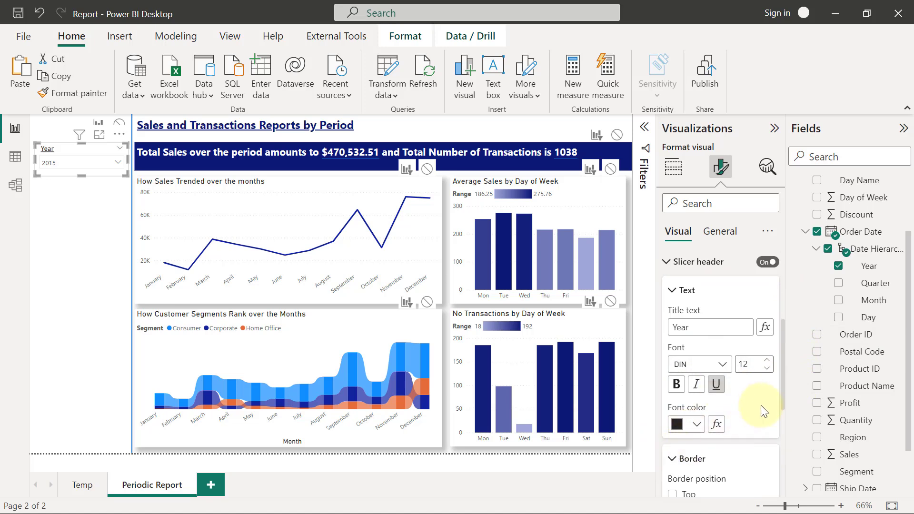
scroll(742, 401, "down", 2)
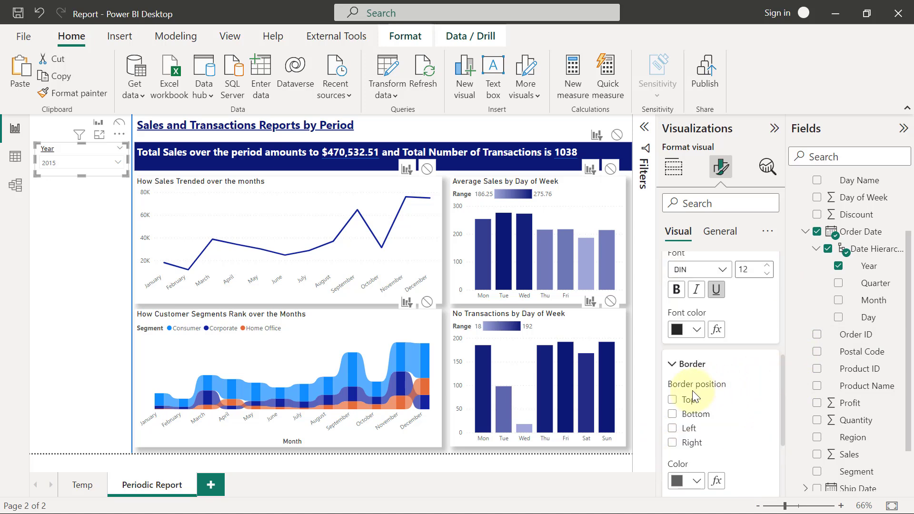
left_click(671, 415)
Turn off Edit interactions from the Format ribbon and deselect the slicer
left_click(395, 35)
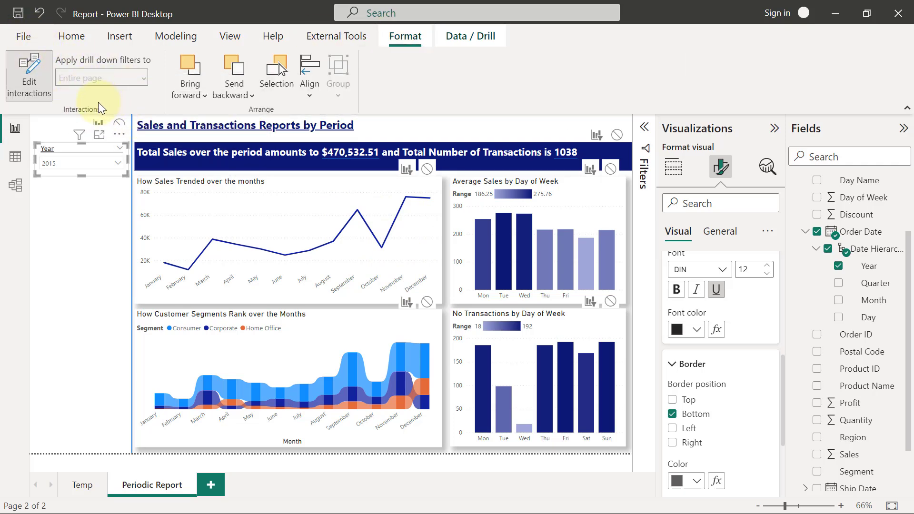
left_click(34, 72)
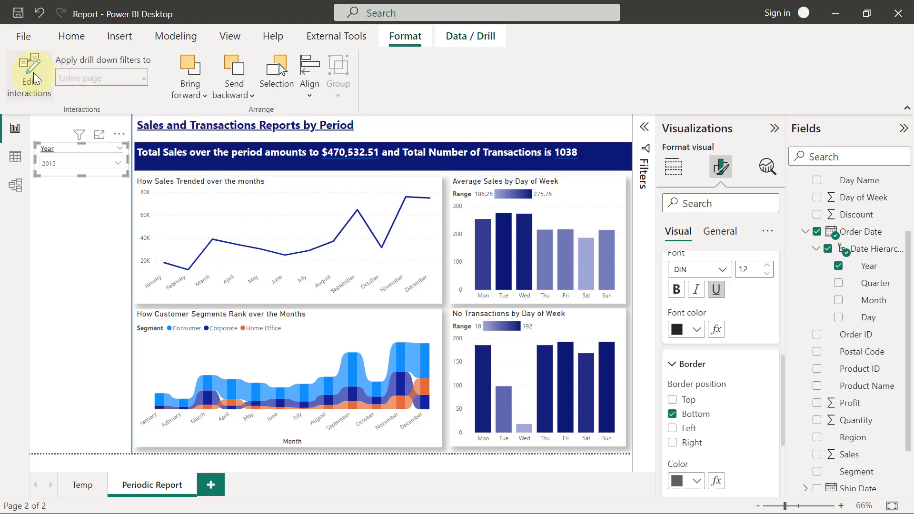
left_click(88, 217)
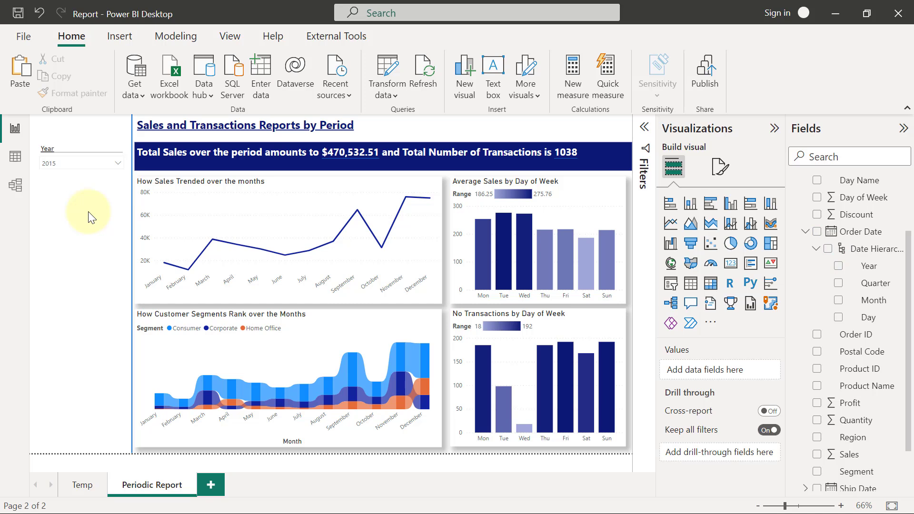
Duplicate the Year slicer and place the copy below the original
left_click(69, 144)
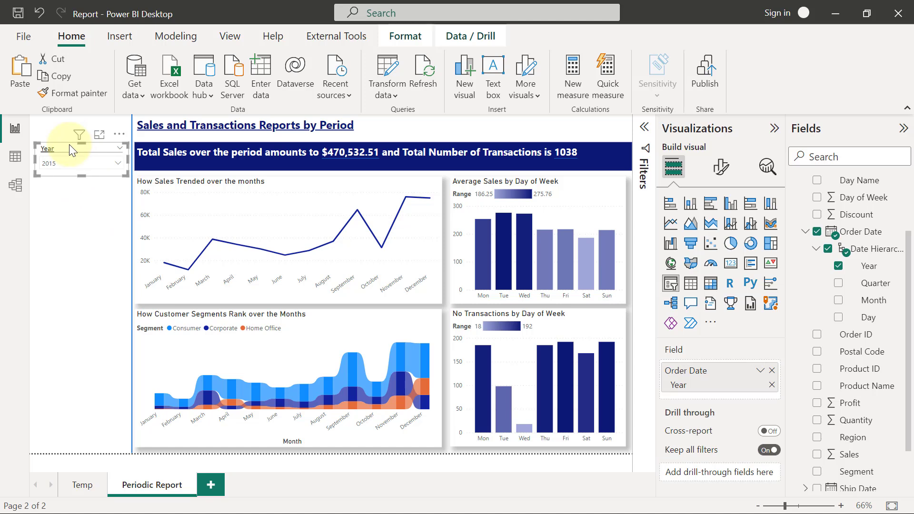
left_click_drag(69, 145, 75, 149)
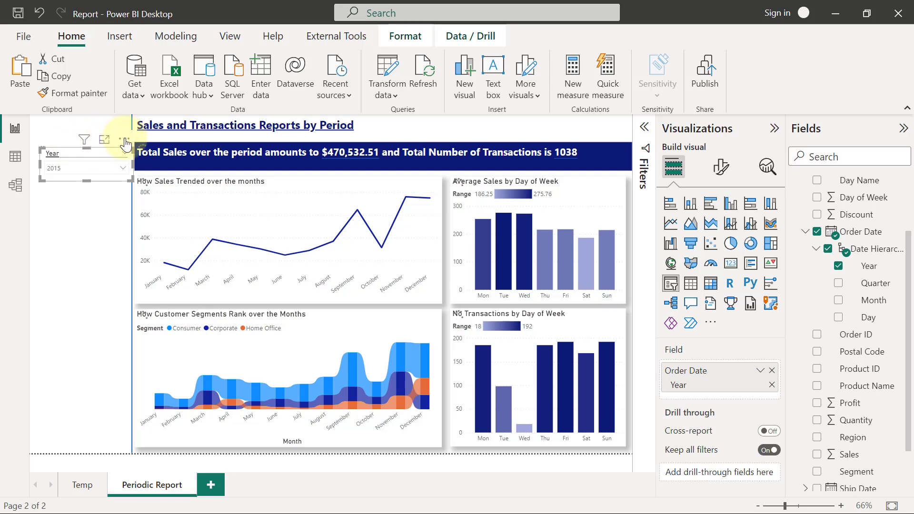
key("ctrl+c")
key("ctrl+v")
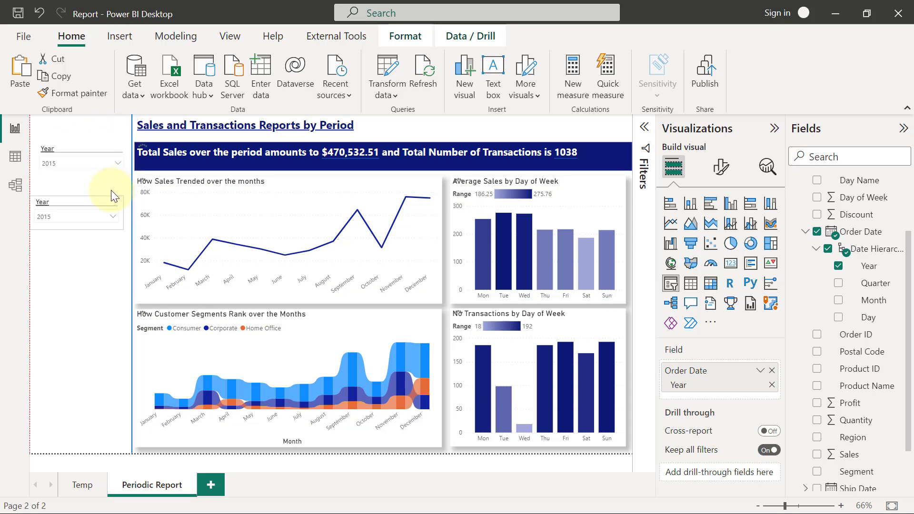
left_click_drag(111, 190, 120, 192)
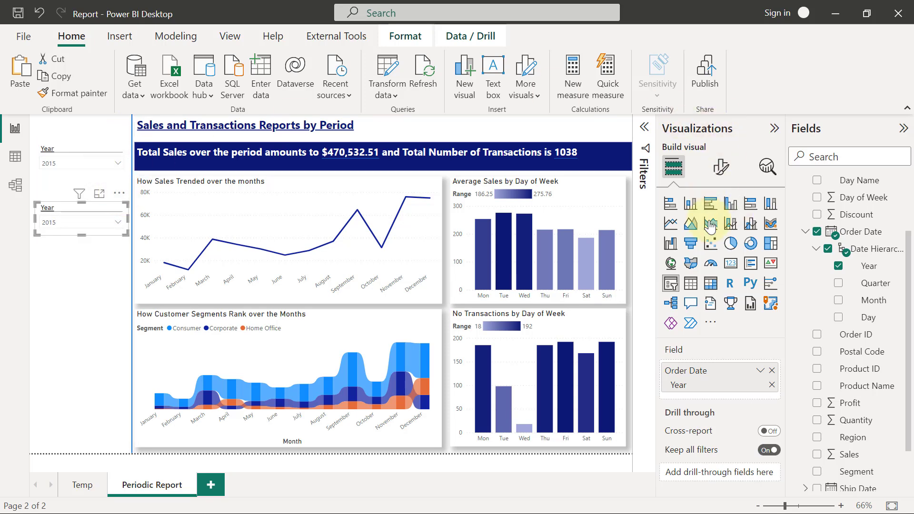
Change the copy's field from Order Date Year to Region and turn Single select off
left_click(772, 371)
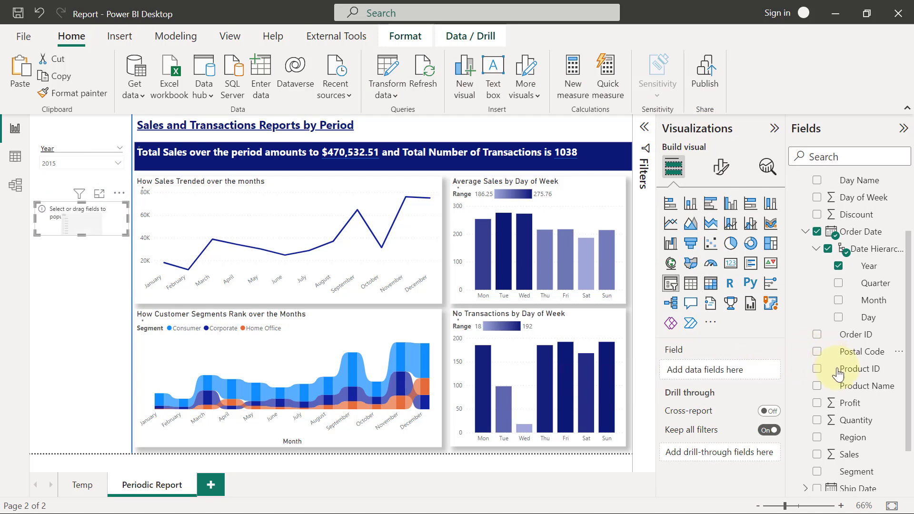
left_click(818, 438)
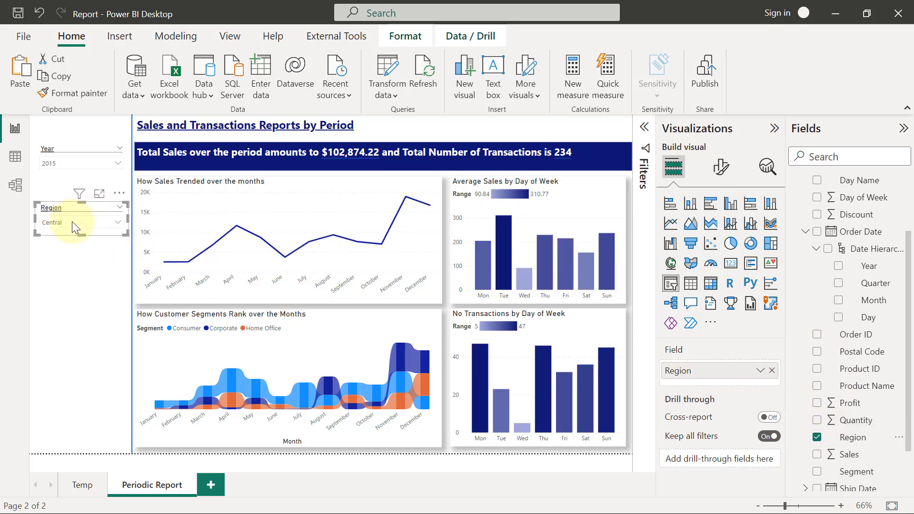
left_click(719, 167)
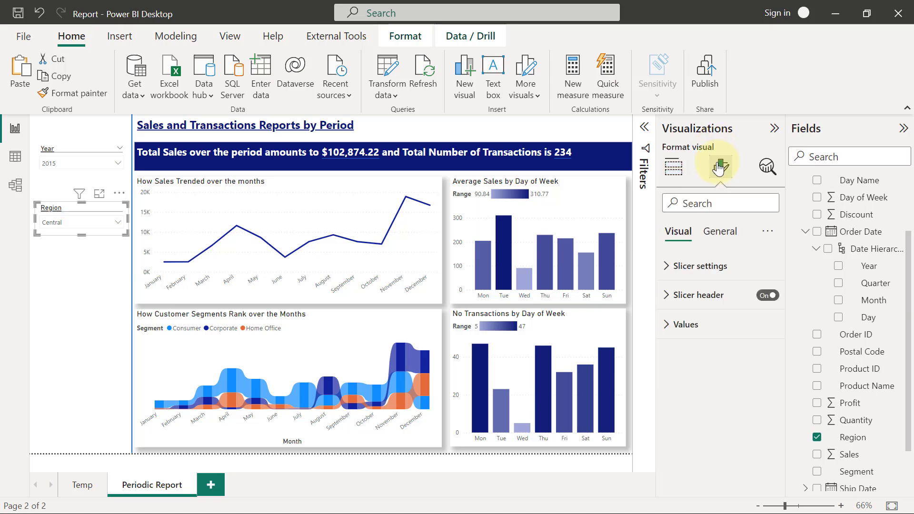
left_click(667, 267)
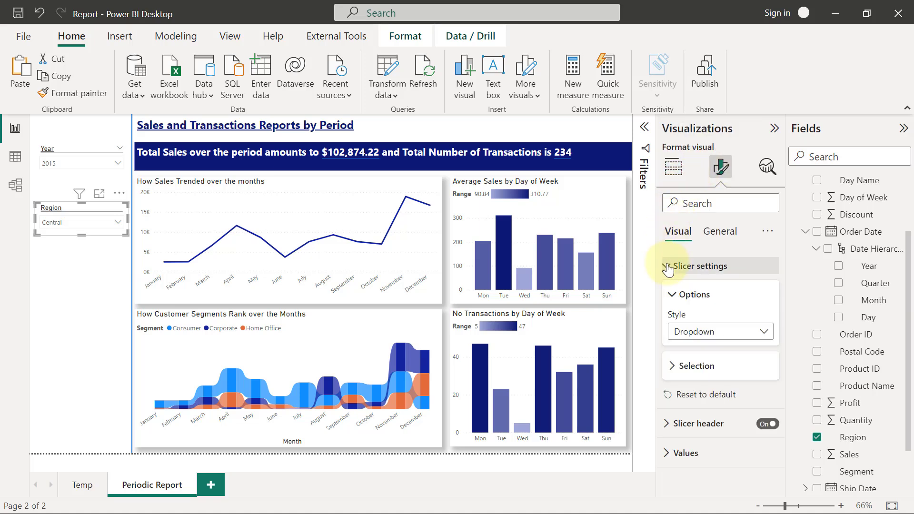
left_click(677, 367)
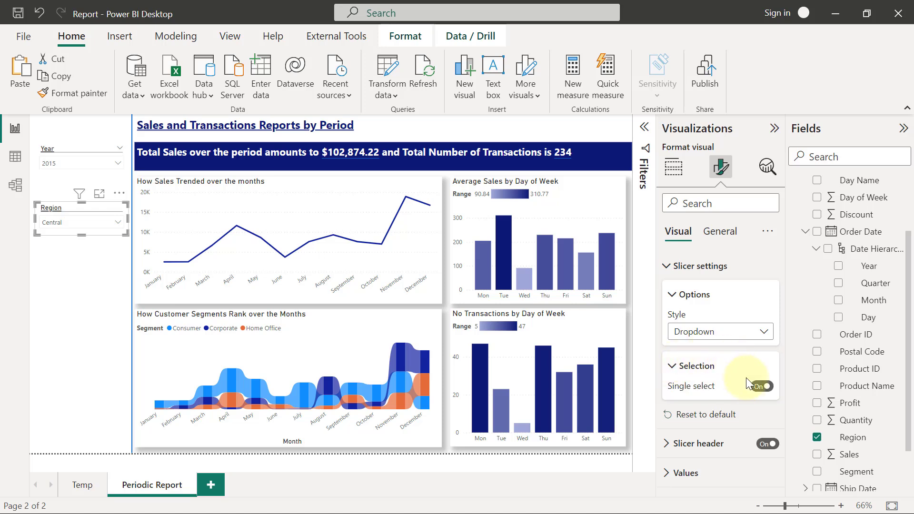
left_click(761, 388)
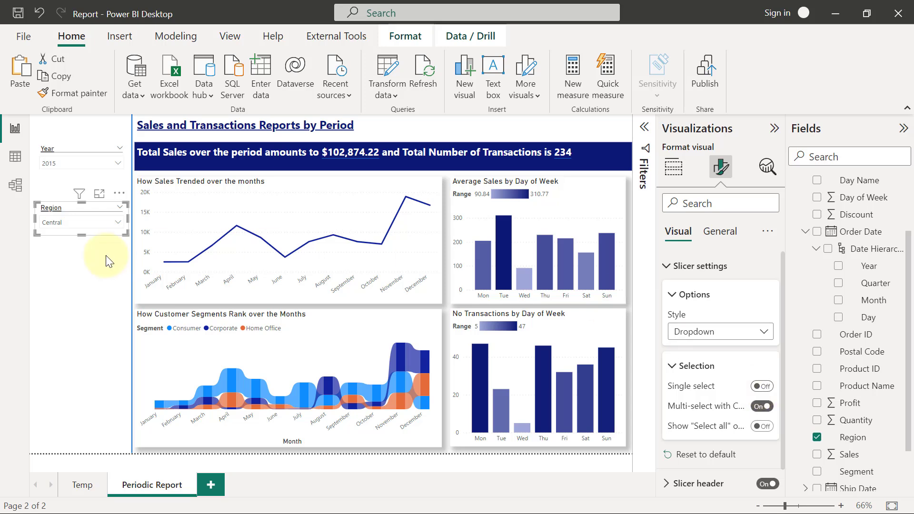
mouse_move(58, 209)
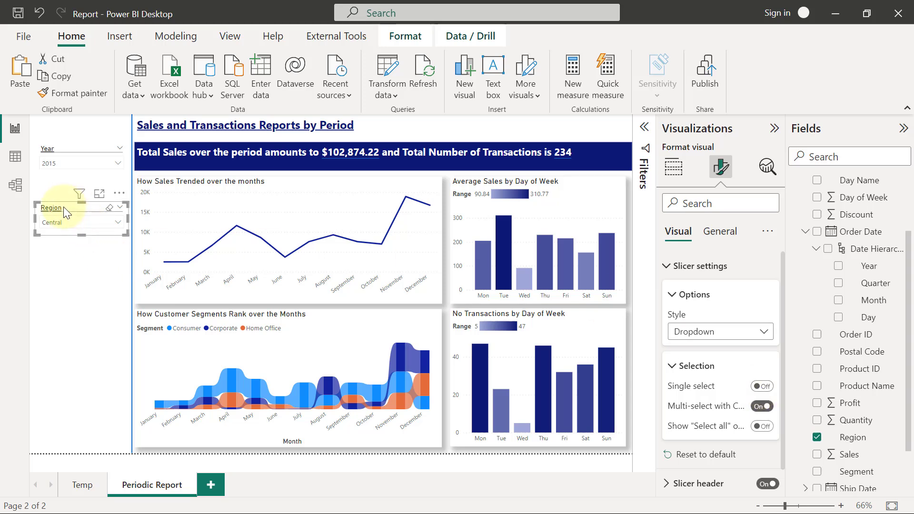
Copy the Region slicer below itself, swap its field to Category, and deselect it
left_click_drag(64, 206, 70, 212)
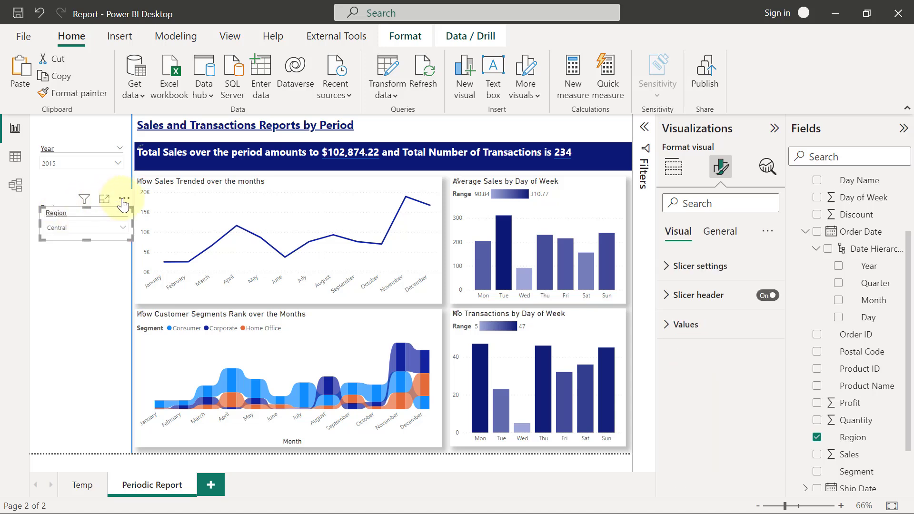
mouse_move(107, 236)
left_mouse_down()
mouse_move(102, 256)
mouse_move(117, 260)
left_mouse_up()
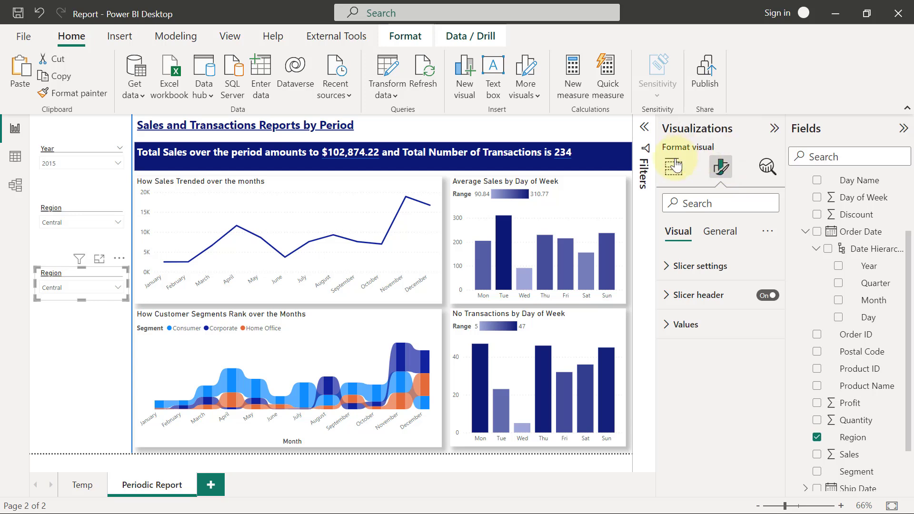
left_click(674, 166)
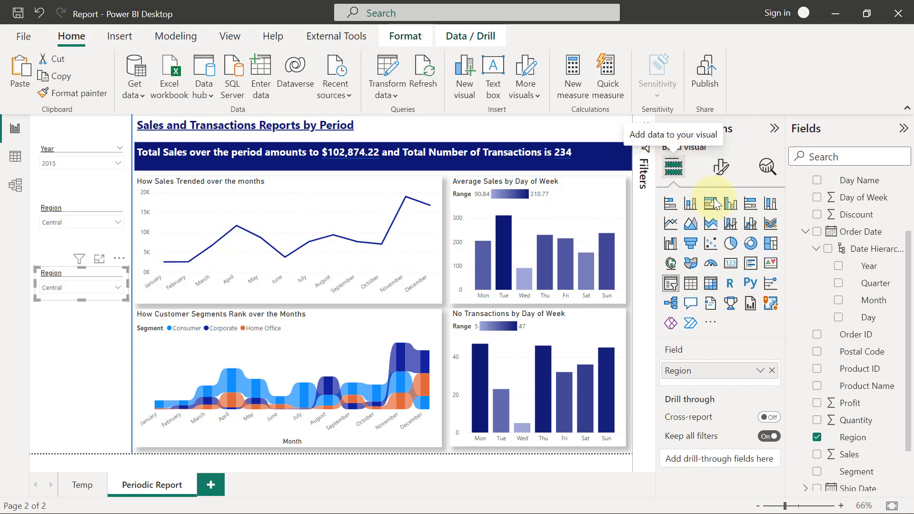
left_click(771, 370)
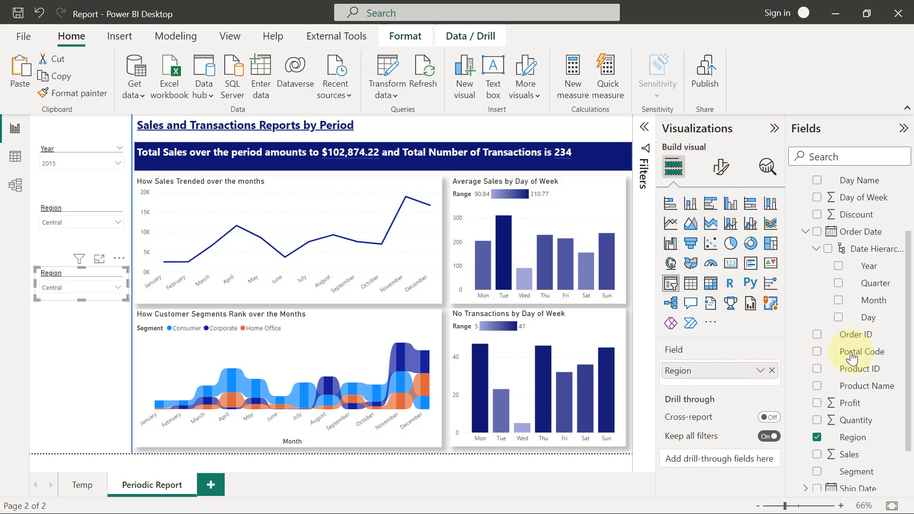
scroll(850, 360, "up", 2)
left_click(817, 199)
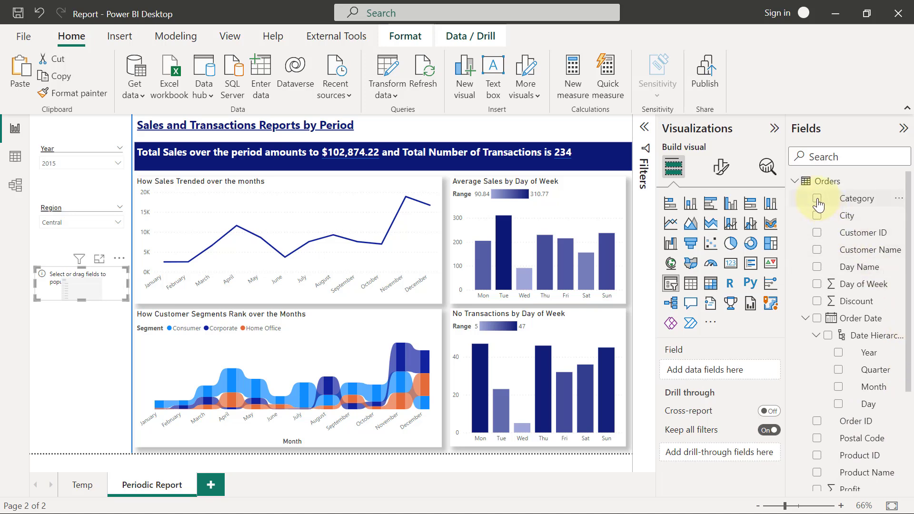
mouse_move(80, 282)
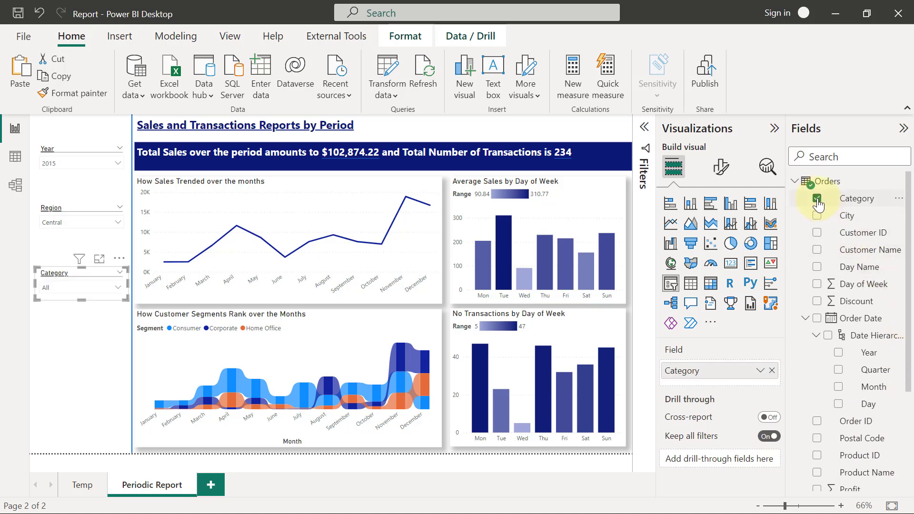
left_click(106, 334)
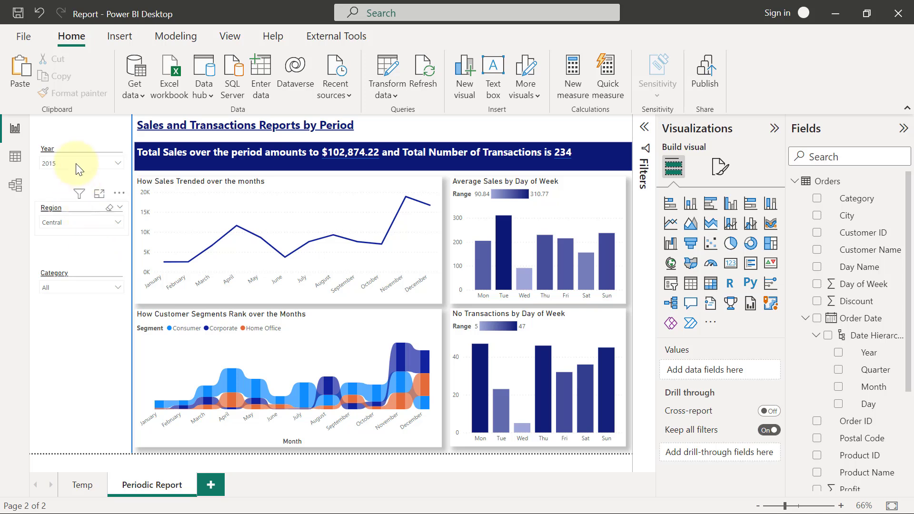
Select the Year, Region and Category slicers, align them left, then distribute them vertically
left_click(74, 147)
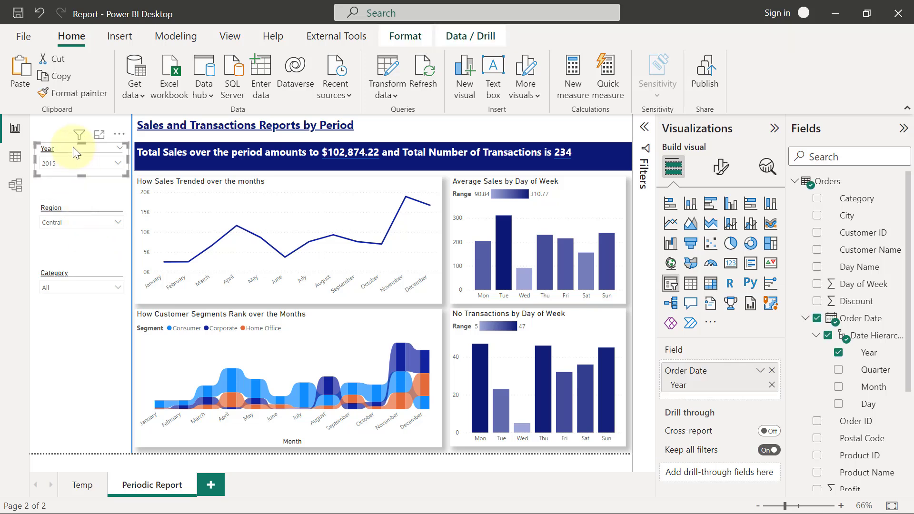
mouse_move(79, 214)
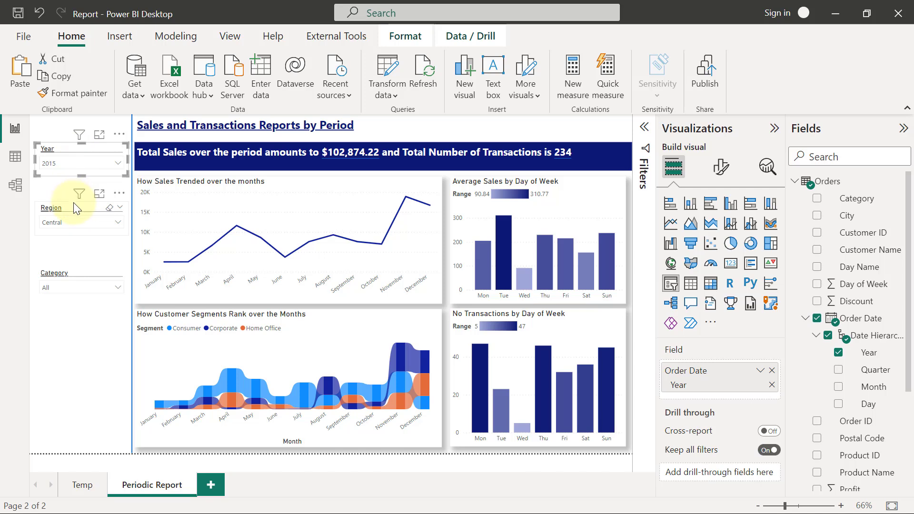
left_click(75, 205)
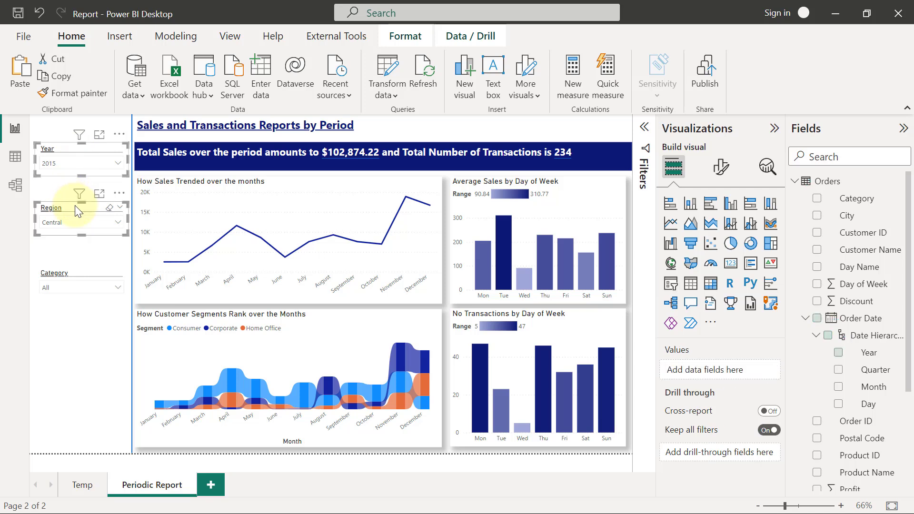
left_click(68, 269, "ctrl")
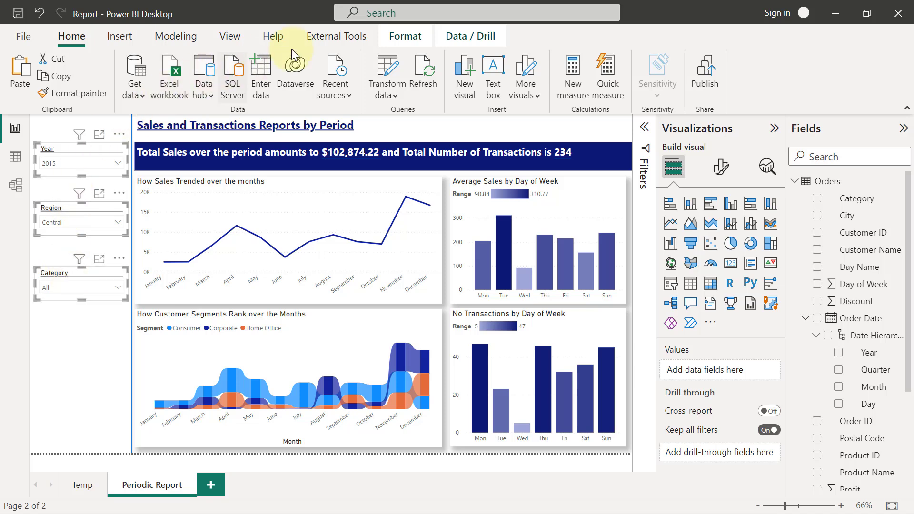
left_click(392, 34)
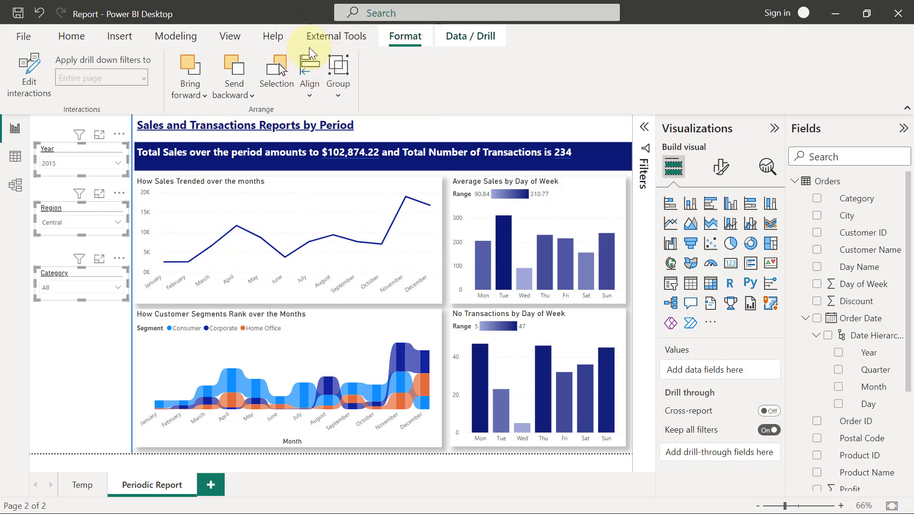
left_click(310, 93)
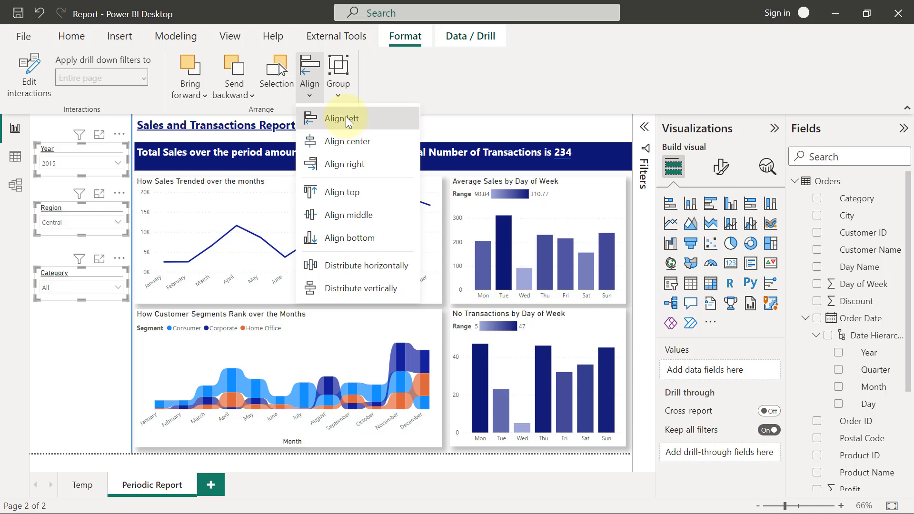
left_click(347, 122)
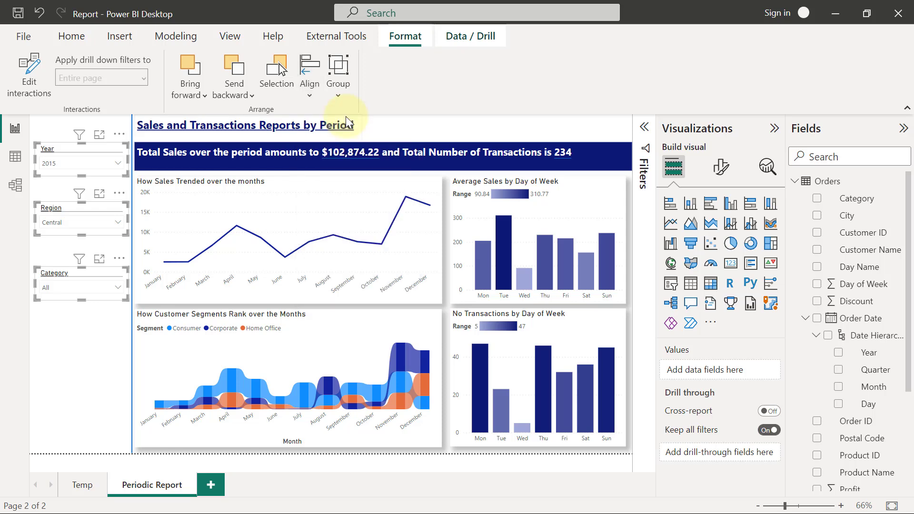
left_click(310, 96)
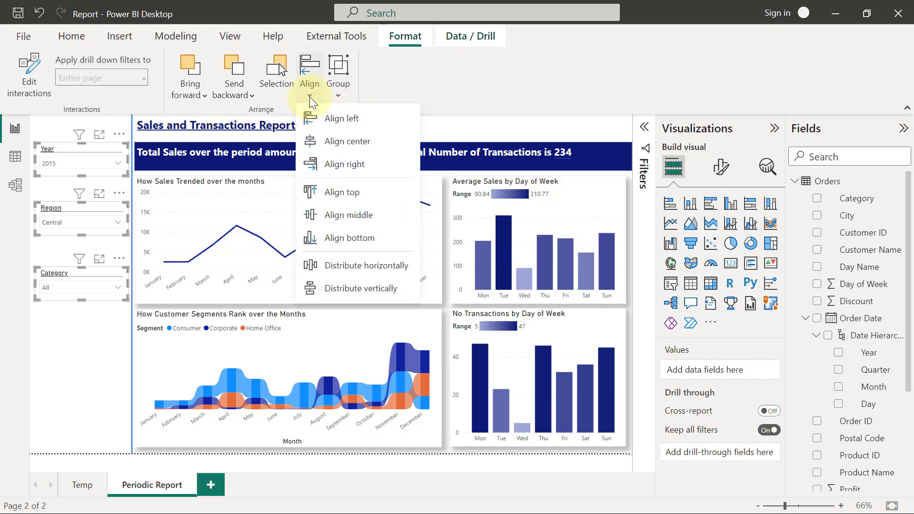
left_click(373, 286)
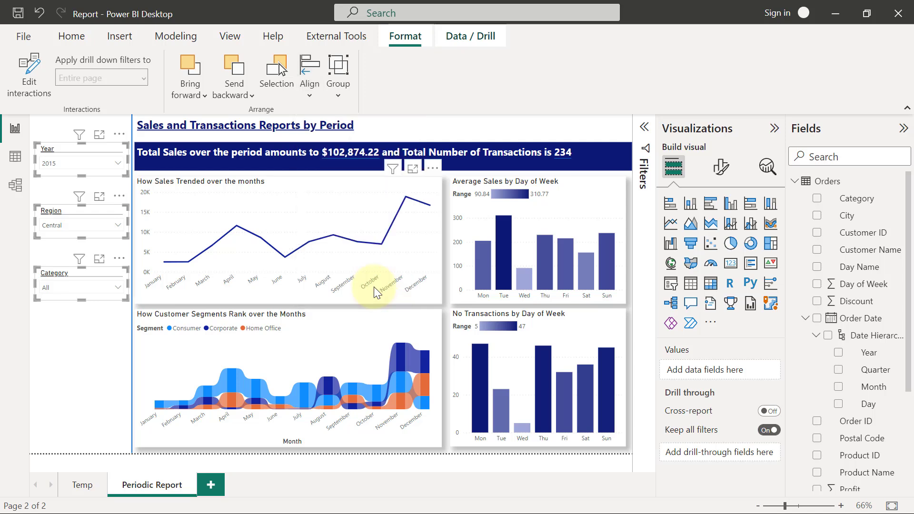